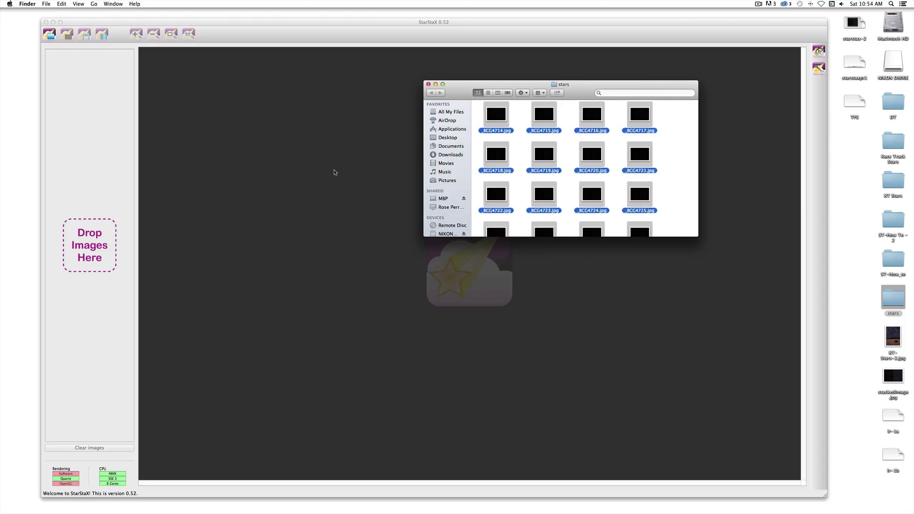
Load the night JPEGs from the stars folder into StarStaX and start blending with Gap Filling
{"action": "left_click_drag", "start_coordinate": [335, 172], "coordinate": [81, 195]}
{"action": "key", "text": "super+p"}
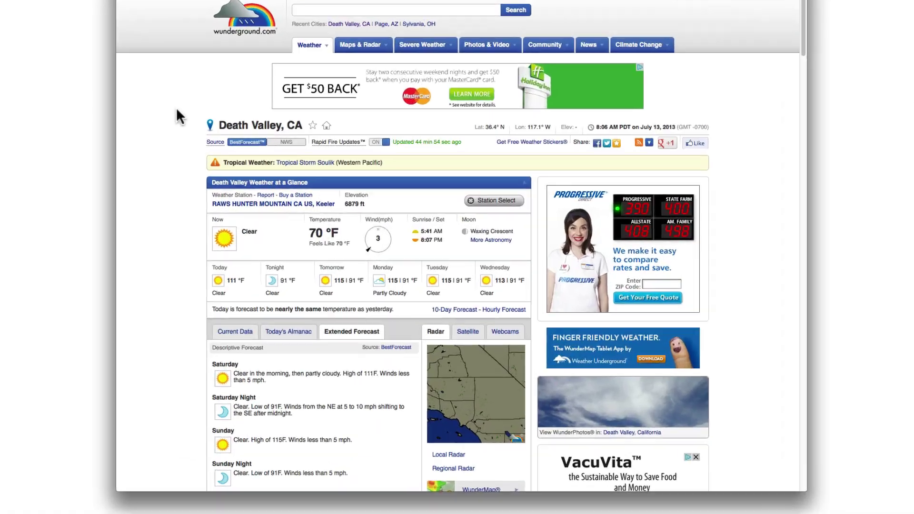
Scroll the Death Valley, CA forecast page down to the Extended Forecast section
{"action": "scroll", "coordinate": [150, 96], "scroll_direction": "down", "scroll_amount": 5}
{"action": "scroll", "coordinate": [150, 96], "scroll_direction": "down", "scroll_amount": 2}
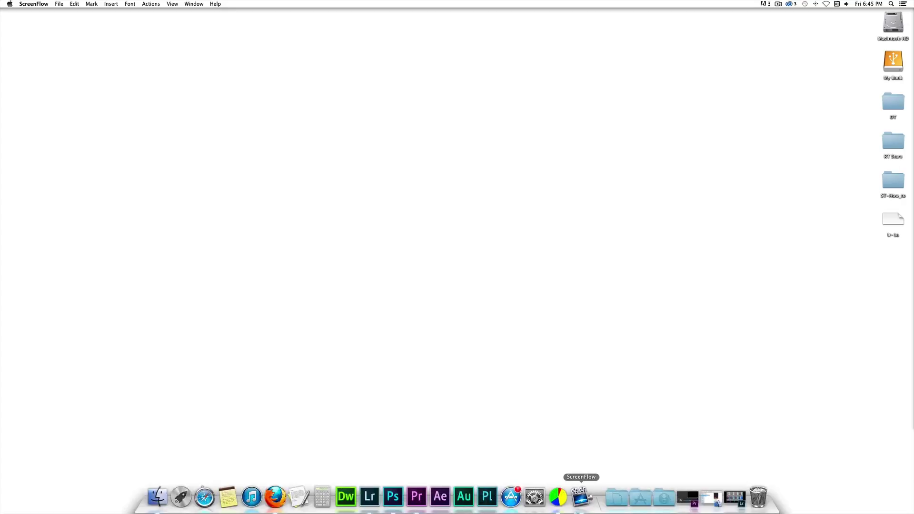
Restore the Lightroom catalog and open night frame 154 full-size from the Library grid
{"action": "left_click", "coordinate": [735, 498]}
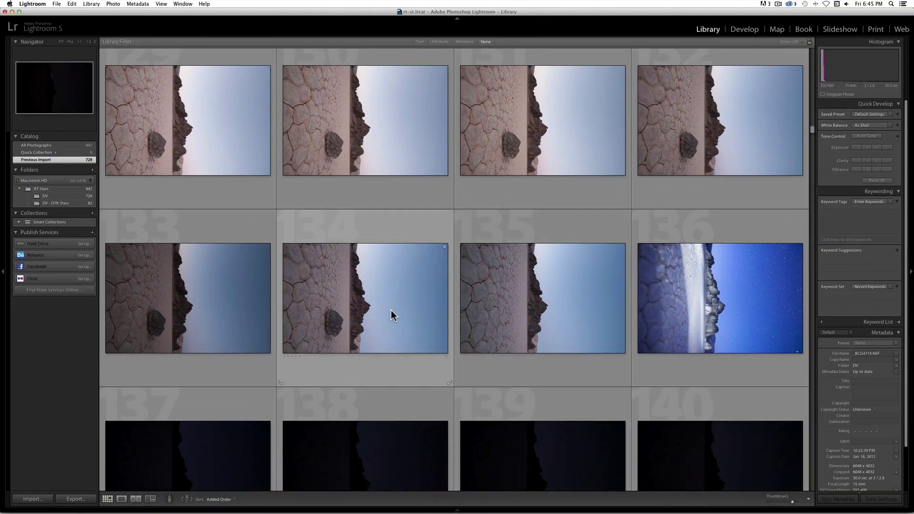
{"action": "scroll", "coordinate": [393, 307], "scroll_direction": "down", "scroll_amount": 1}
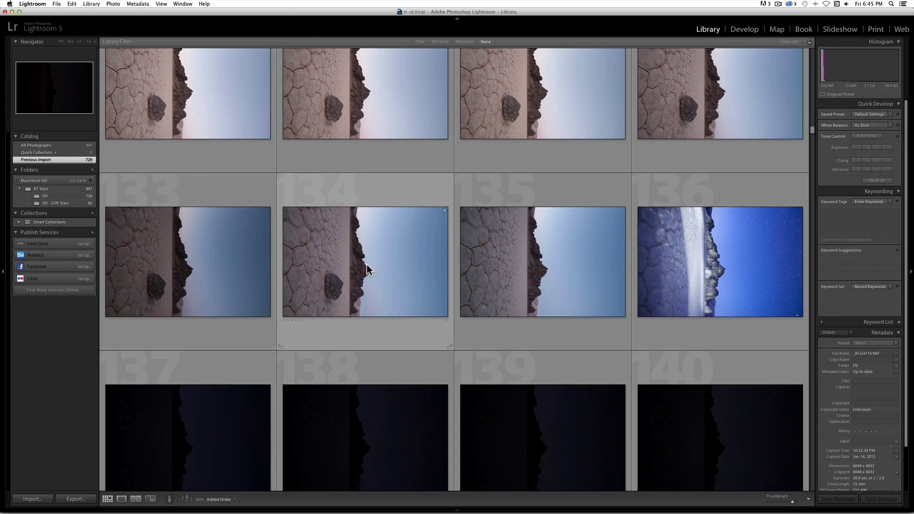
{"action": "scroll", "coordinate": [367, 266], "scroll_direction": "down", "scroll_amount": 1}
{"action": "scroll", "coordinate": [367, 252], "scroll_direction": "down", "scroll_amount": 5}
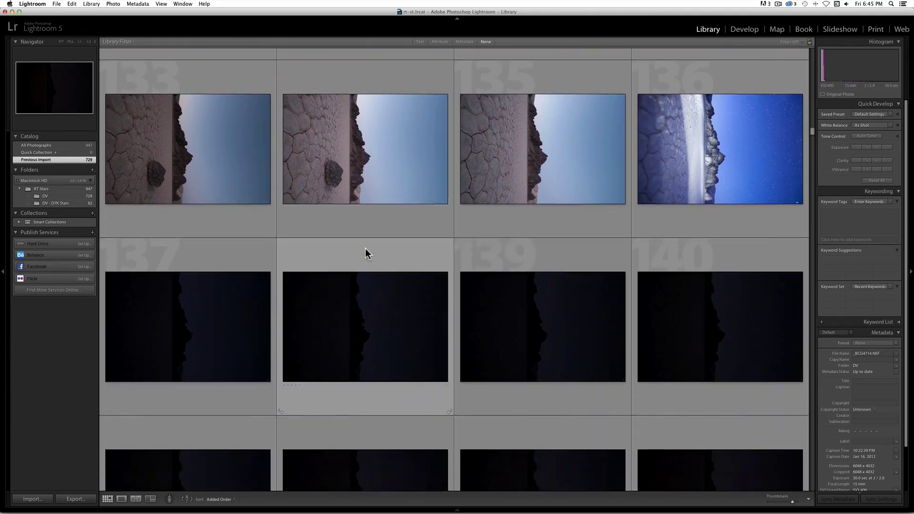
{"action": "scroll", "coordinate": [365, 250], "scroll_direction": "down", "scroll_amount": 8}
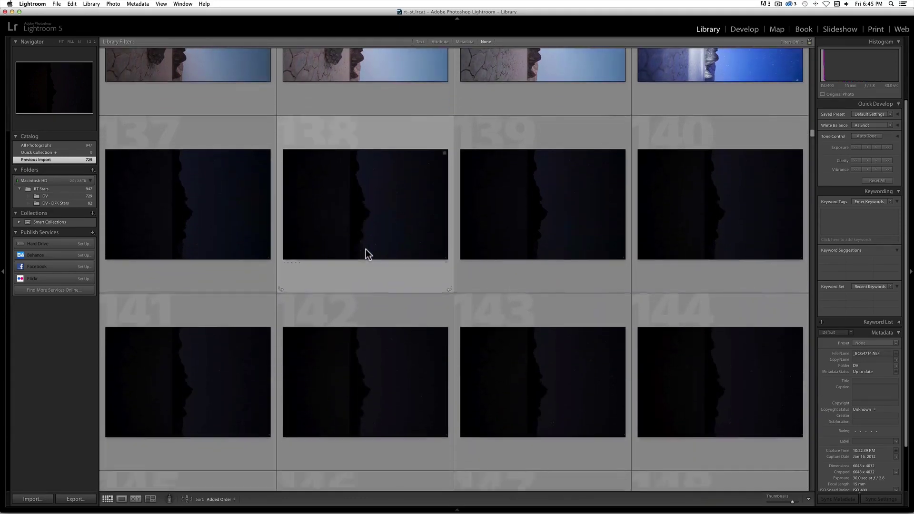
{"action": "scroll", "coordinate": [366, 250], "scroll_direction": "down", "scroll_amount": 10}
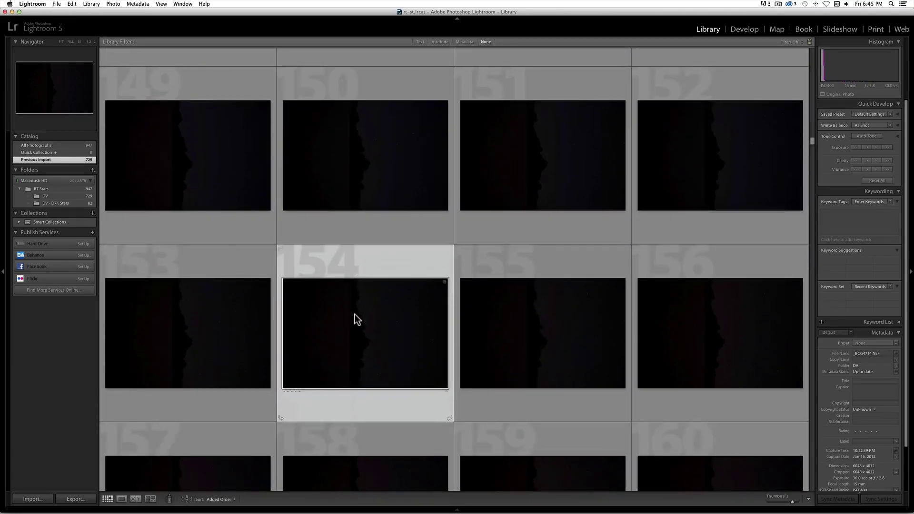
{"action": "scroll", "coordinate": [356, 317], "scroll_direction": "down", "scroll_amount": 2}
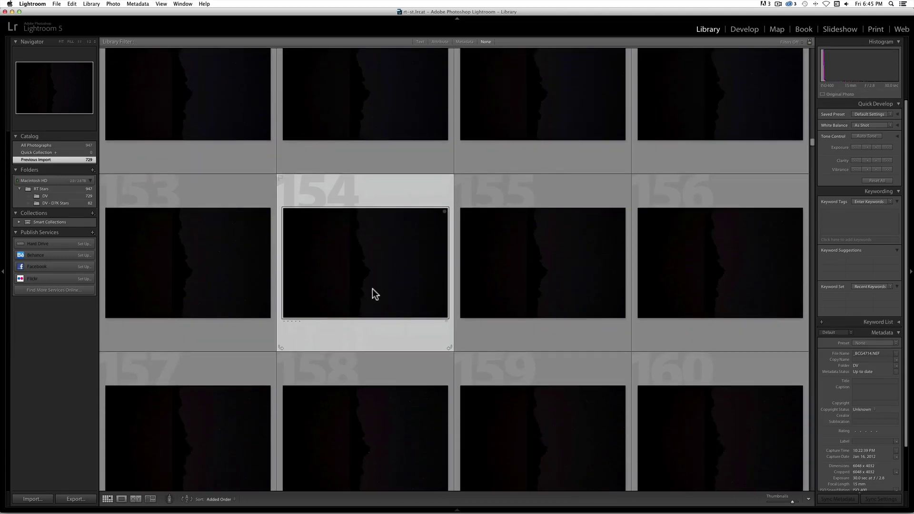
{"action": "double_click", "coordinate": [389, 263]}
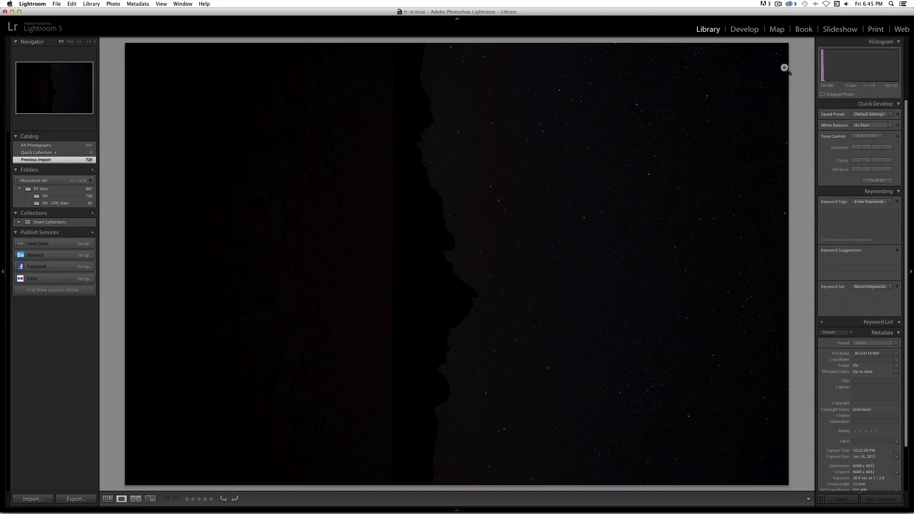
Open photo 154 in the Develop module
{"action": "left_click", "coordinate": [750, 30]}
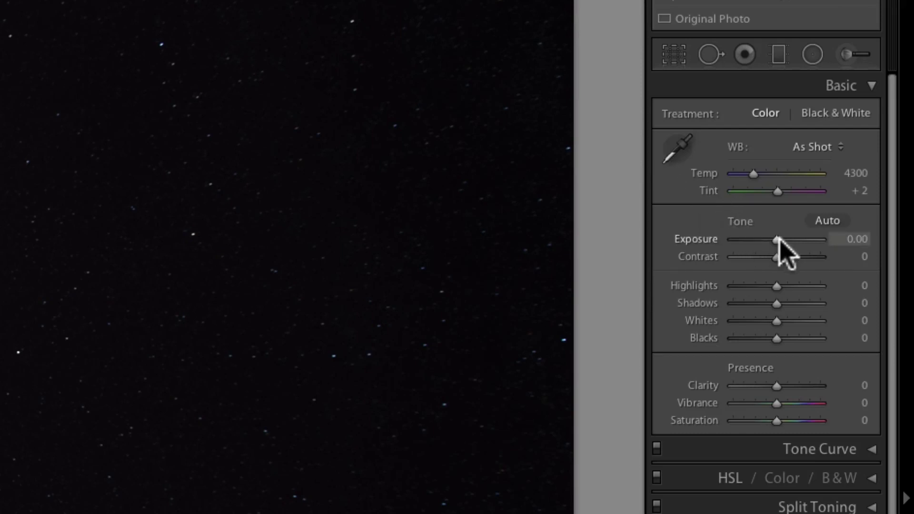
Try the Exposure slider, reset Contrast to 0, and raise Clarity to +55
{"action": "left_click_drag", "start_coordinate": [779, 239], "coordinate": [770, 256]}
{"action": "double_click", "coordinate": [769, 256]}
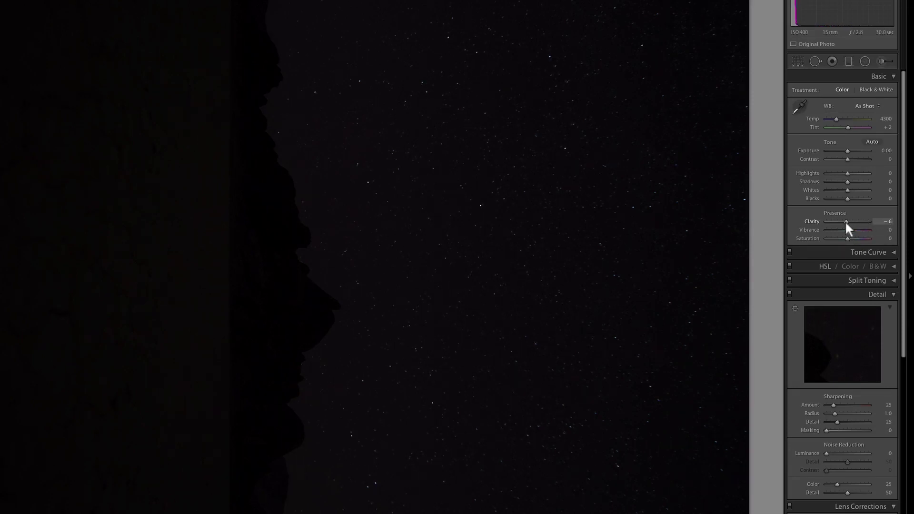
{"action": "left_click_drag", "start_coordinate": [846, 226], "coordinate": [908, 233]}
{"action": "left_click_drag", "start_coordinate": [848, 223], "coordinate": [853, 225]}
Inspect the star field at 1:1 zoom, panning across different areas
{"action": "left_click", "coordinate": [658, 214]}
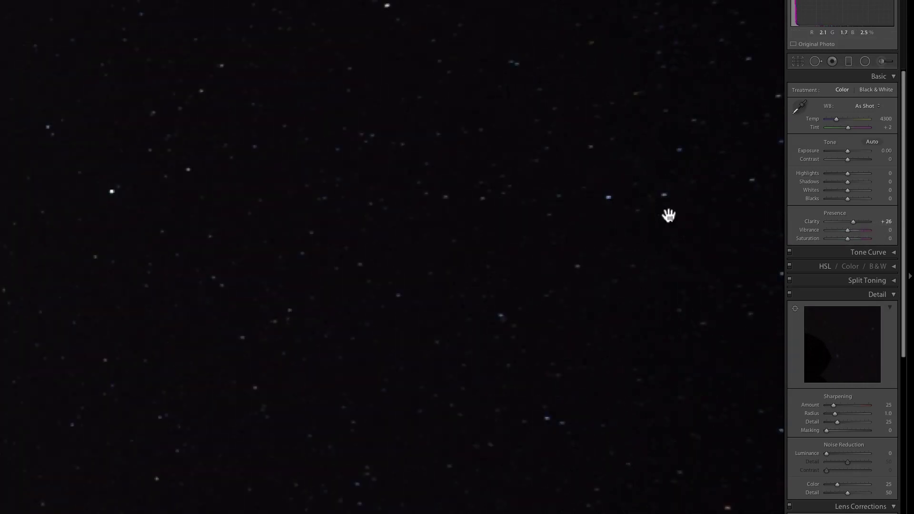
{"action": "left_click_drag", "start_coordinate": [669, 216], "coordinate": [518, 204]}
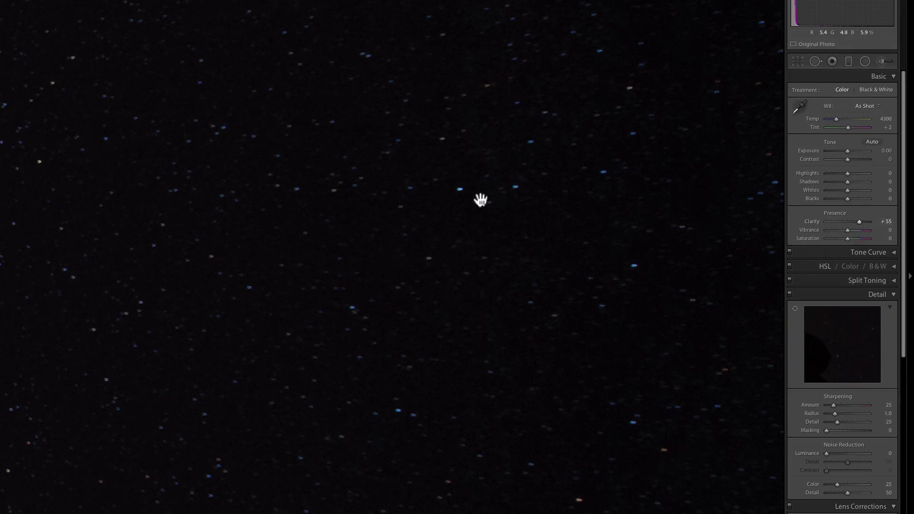
{"action": "left_click_drag", "start_coordinate": [486, 275], "coordinate": [483, 223]}
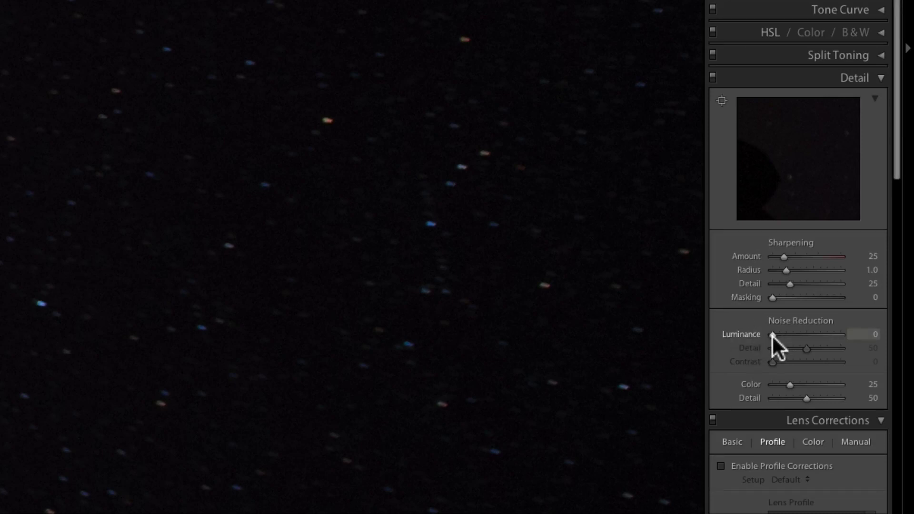
Set Luminance noise reduction to 25 and return the photo to Fit view
{"action": "left_click_drag", "start_coordinate": [772, 335], "coordinate": [784, 336]}
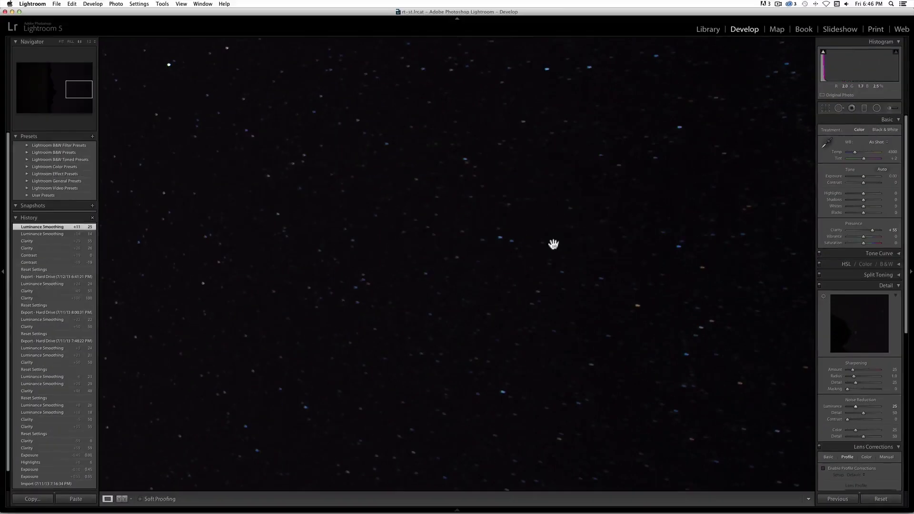
{"action": "left_click", "coordinate": [577, 256]}
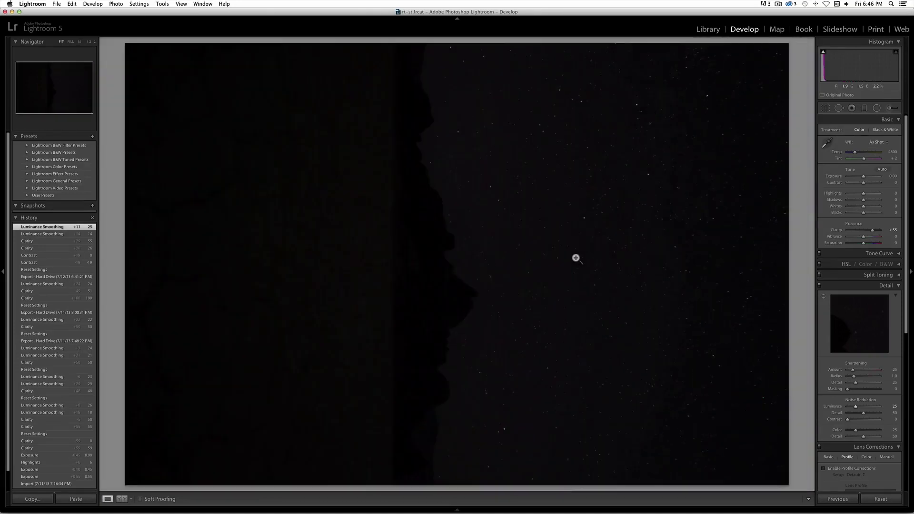
Return to the Library module grid
{"action": "left_click", "coordinate": [708, 30]}
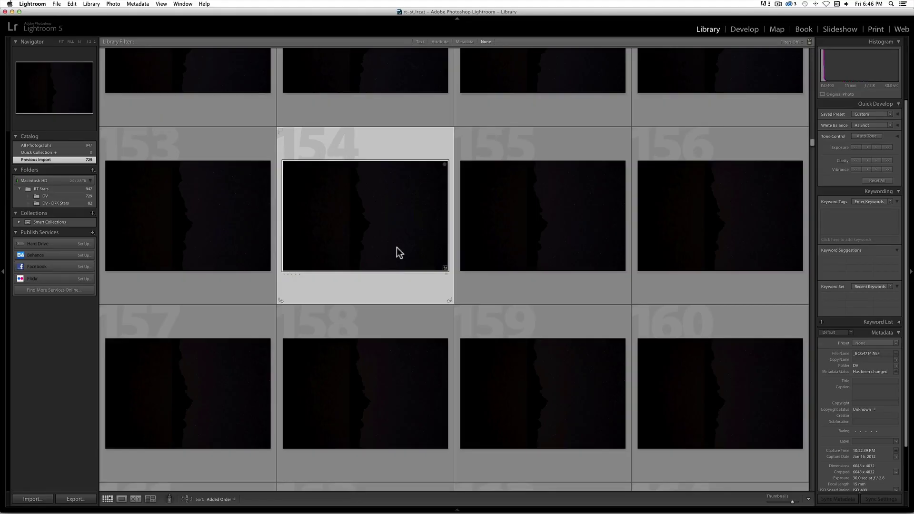
Select all night frames through frame 224 and open the Sync Settings dialog
{"action": "scroll", "coordinate": [396, 247], "scroll_direction": "down", "scroll_amount": 5}
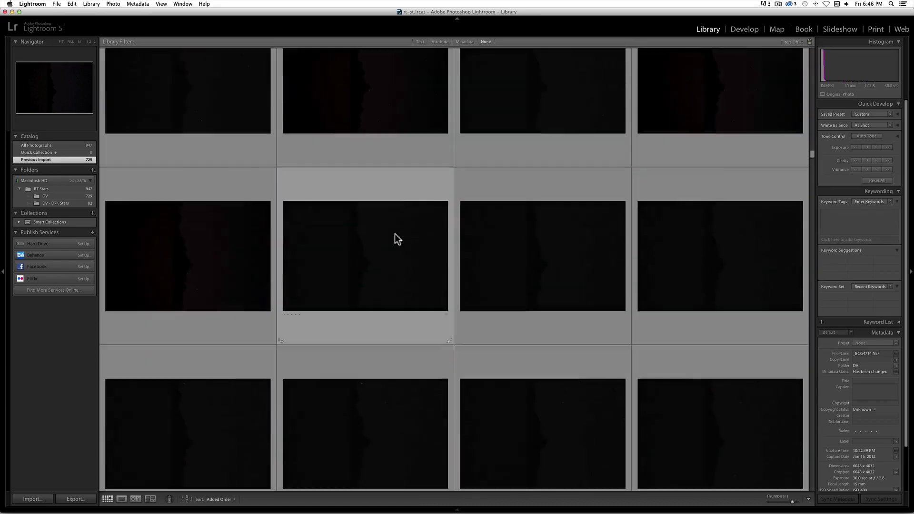
{"action": "scroll", "coordinate": [396, 236], "scroll_direction": "down", "scroll_amount": 3}
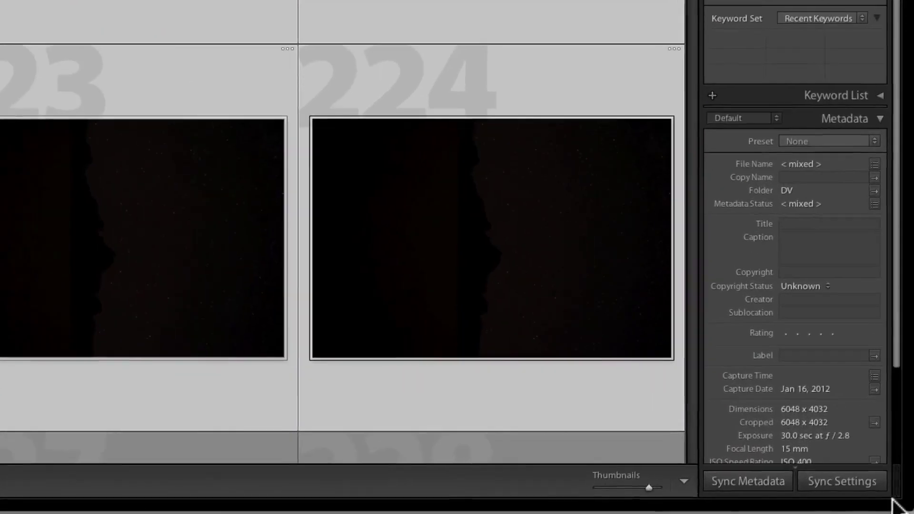
{"action": "key", "text": "F6"}
{"action": "key", "text": "F6"}
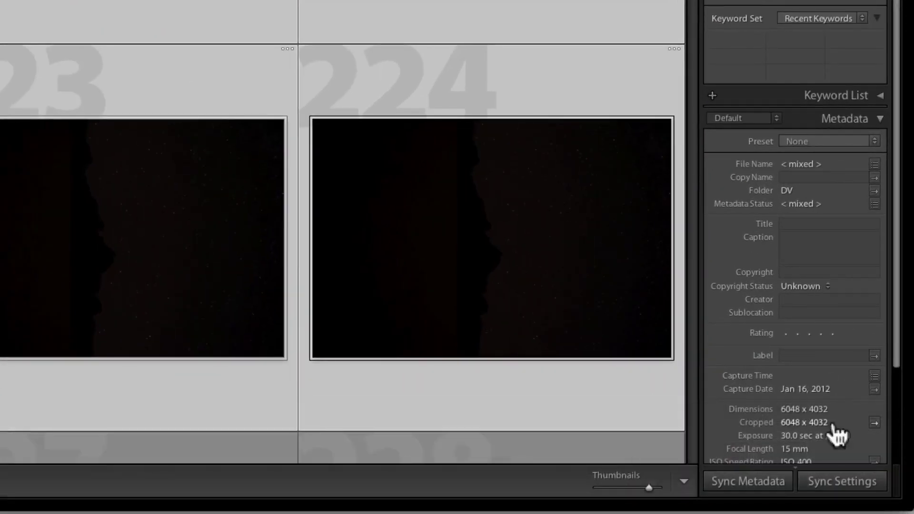
{"action": "left_click", "coordinate": [844, 481]}
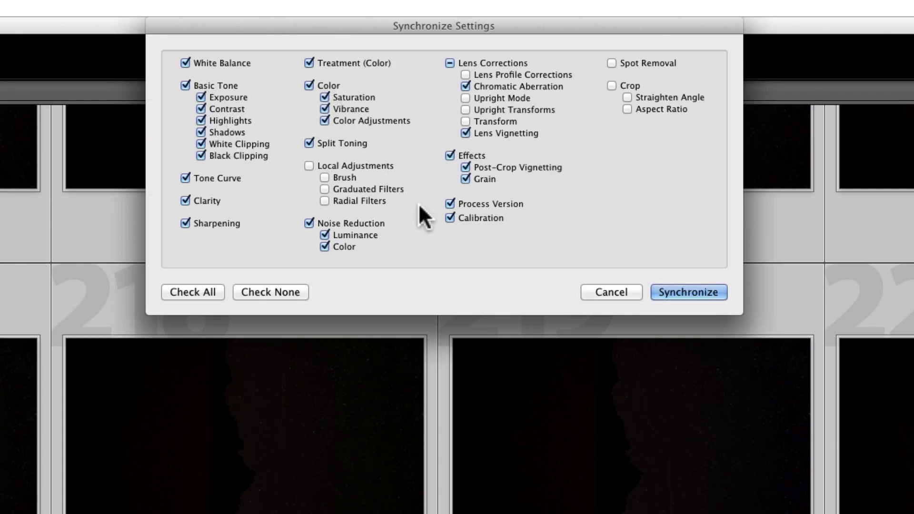
Synchronize frame 224's checked develop settings across all selected night frames
{"action": "left_click", "coordinate": [687, 294]}
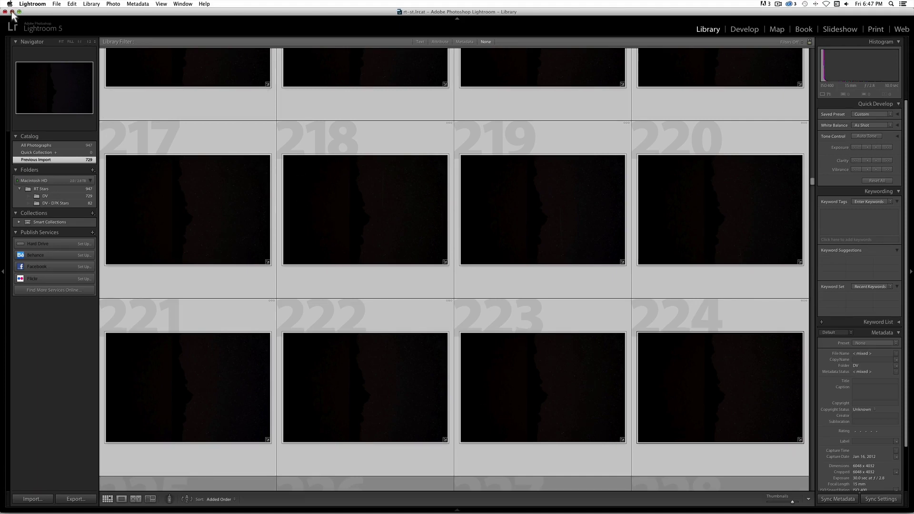
Minimize Lightroom, create a desktop folder named 'Race Track Stars', then restore Lightroom
{"action": "left_click", "coordinate": [12, 12]}
{"action": "right_click", "coordinate": [450, 220]}
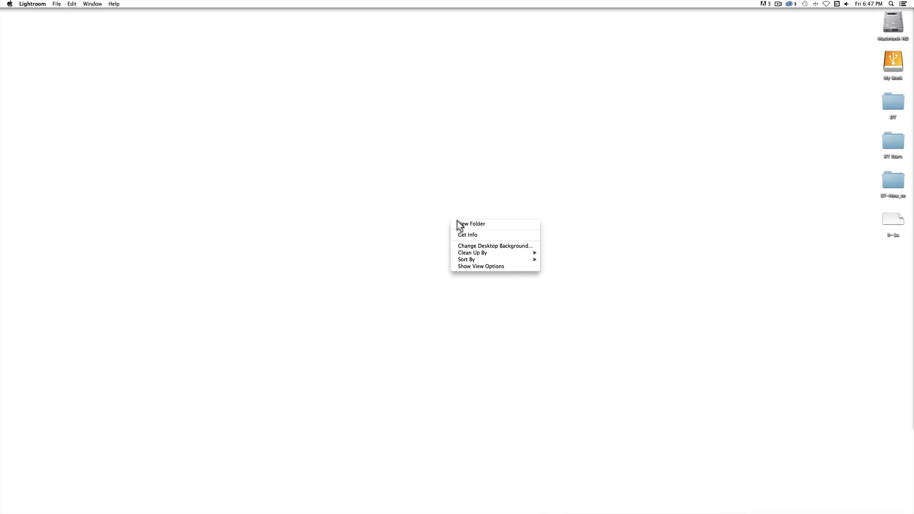
{"action": "left_click", "coordinate": [458, 223]}
{"action": "left_click", "coordinate": [890, 239]}
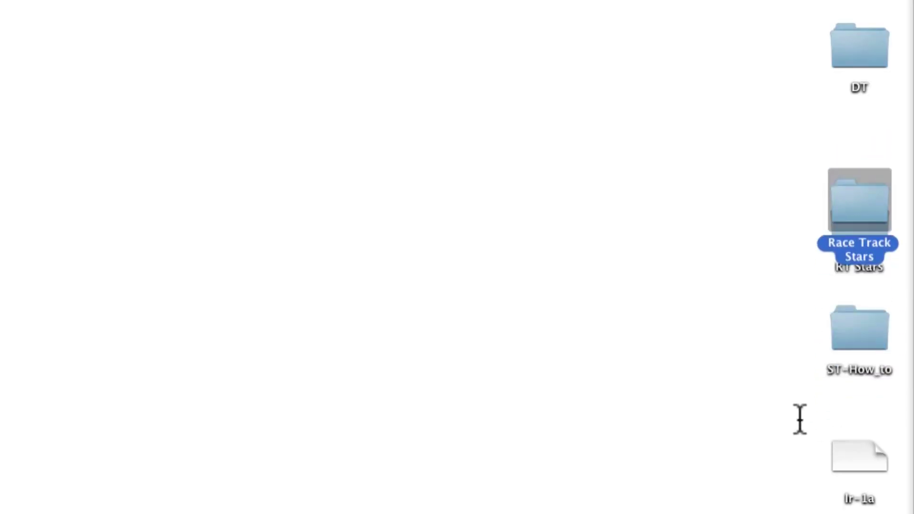
{"action": "mouse_move", "coordinate": [617, 498]}
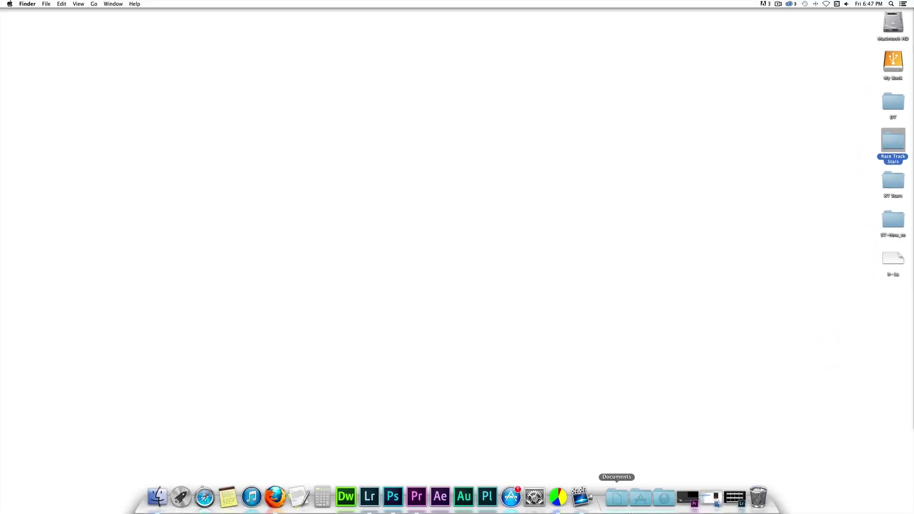
{"action": "left_click", "coordinate": [735, 498]}
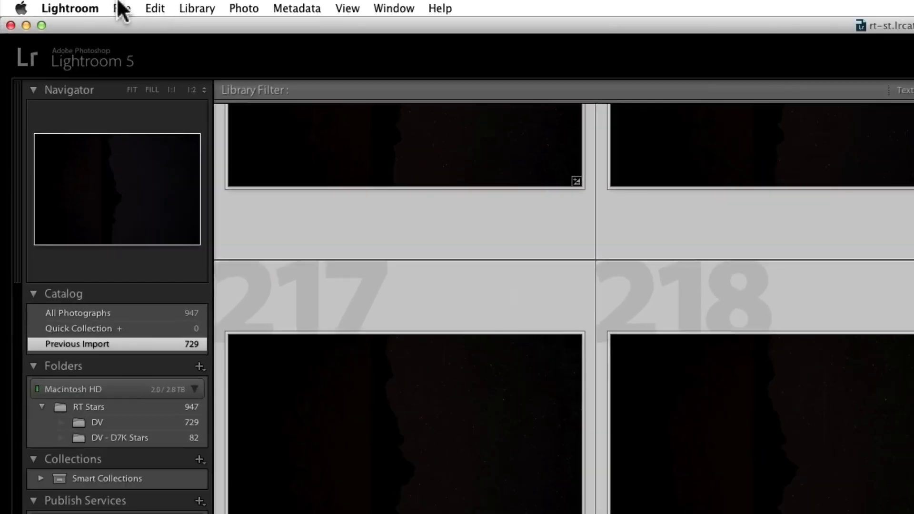
Start a Lightroom export of the 71 photos to the desktop Race Track Stars folder
{"action": "left_click", "coordinate": [55, 4]}
{"action": "left_click", "coordinate": [81, 84]}
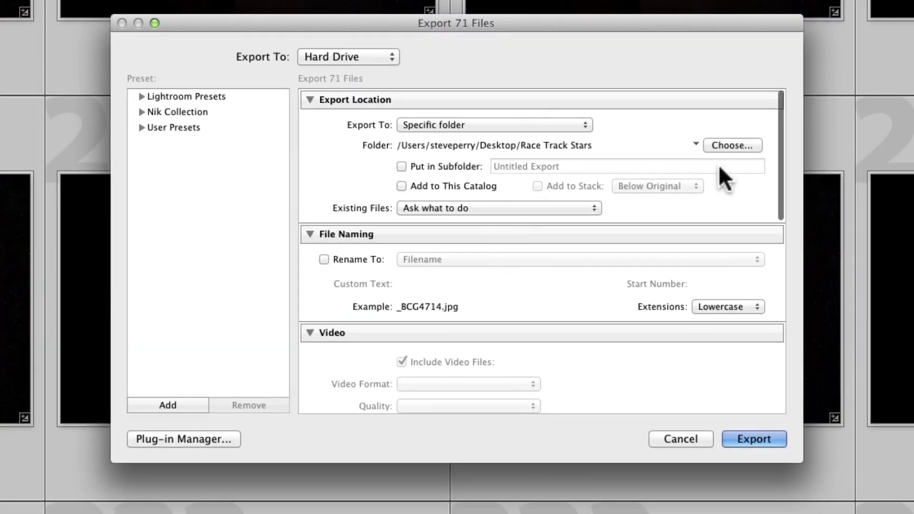
{"action": "left_click", "coordinate": [734, 143]}
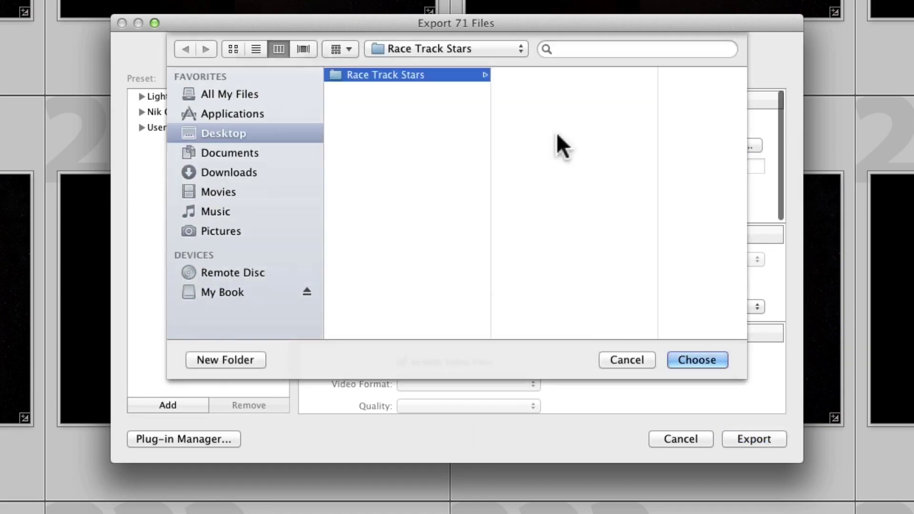
{"action": "key", "text": "Return"}
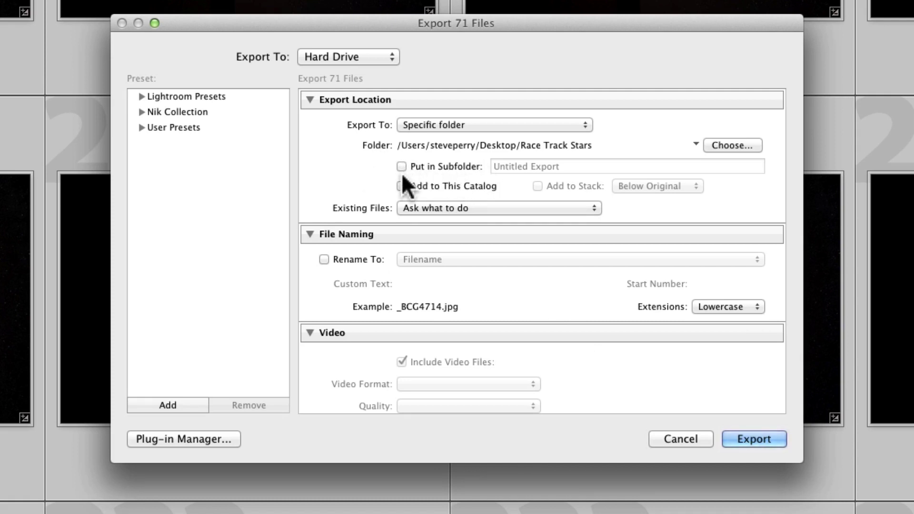
{"action": "scroll", "coordinate": [502, 284], "scroll_direction": "down", "scroll_amount": 5}
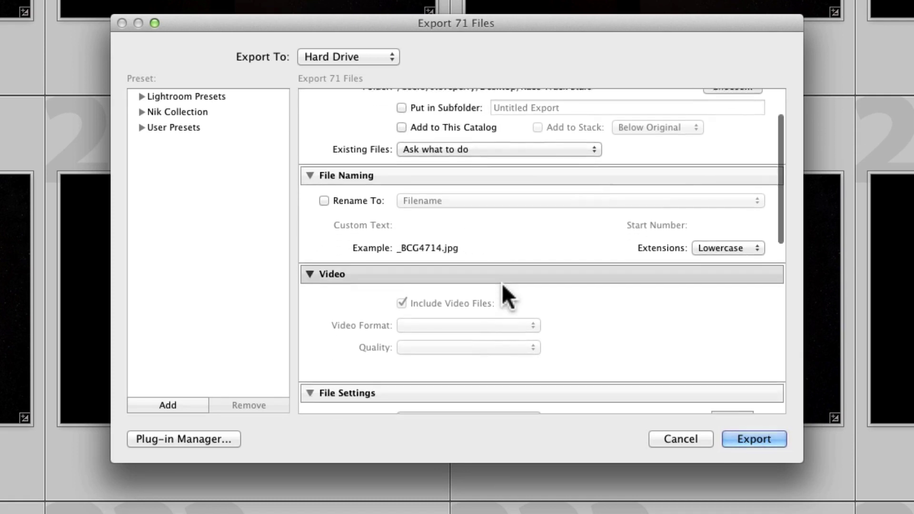
{"action": "scroll", "coordinate": [503, 285], "scroll_direction": "down", "scroll_amount": 1}
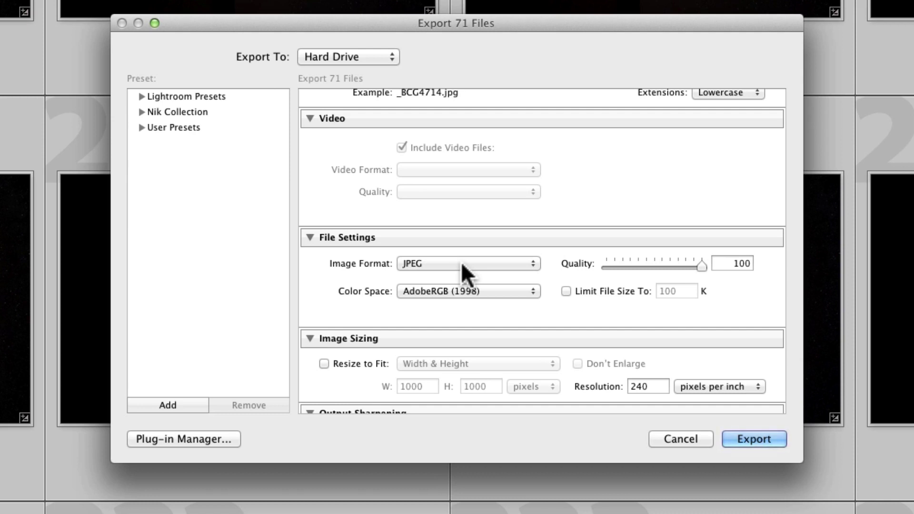
{"action": "left_click", "coordinate": [461, 291]}
{"action": "left_click", "coordinate": [461, 291]}
{"action": "left_click", "coordinate": [461, 291]}
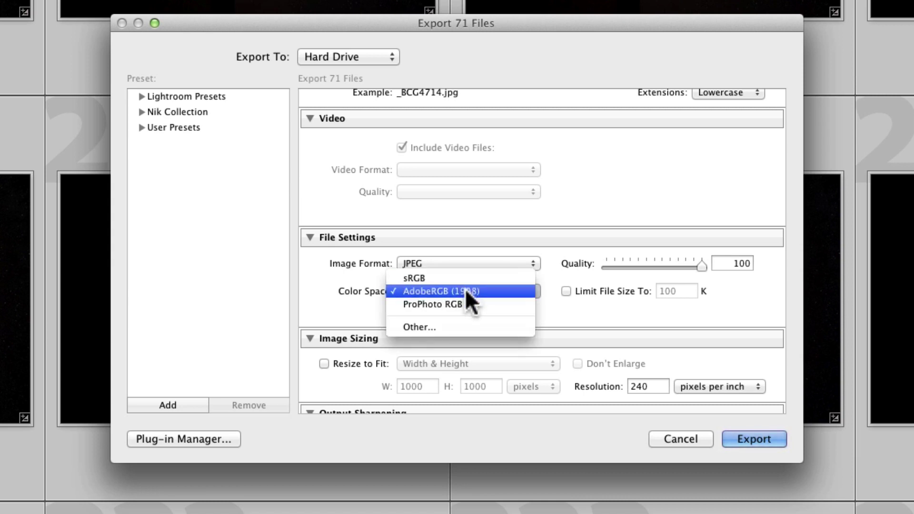
{"action": "left_click", "coordinate": [465, 290]}
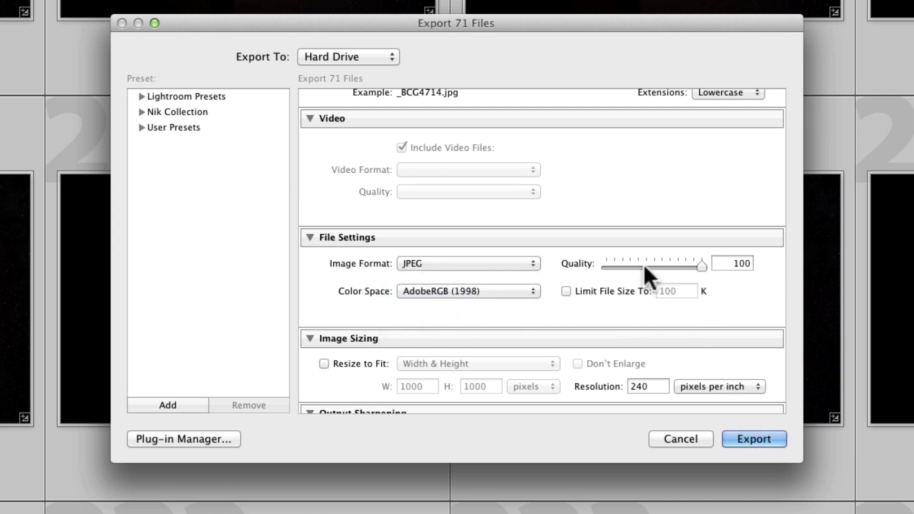
{"action": "scroll", "coordinate": [741, 293], "scroll_direction": "down", "scroll_amount": 3}
{"action": "scroll", "coordinate": [502, 288], "scroll_direction": "down", "scroll_amount": 8}
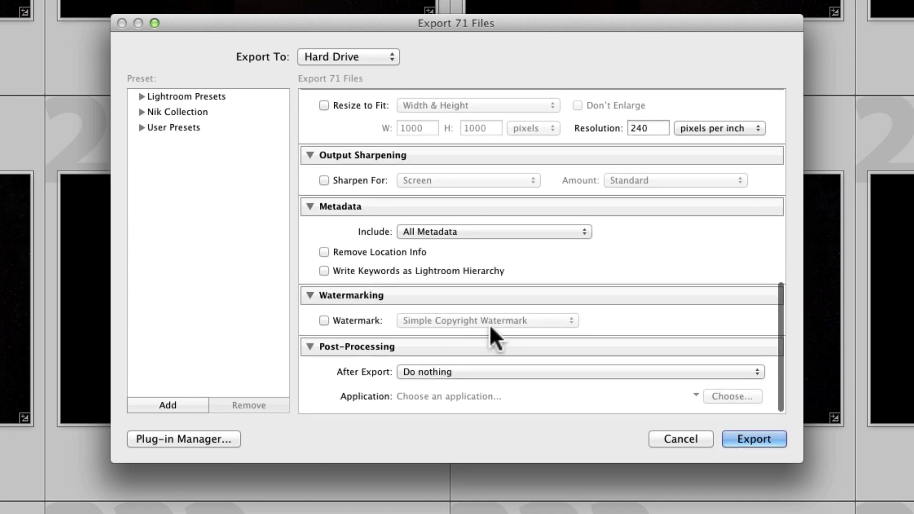
{"action": "scroll", "coordinate": [496, 324], "scroll_direction": "up", "scroll_amount": 9}
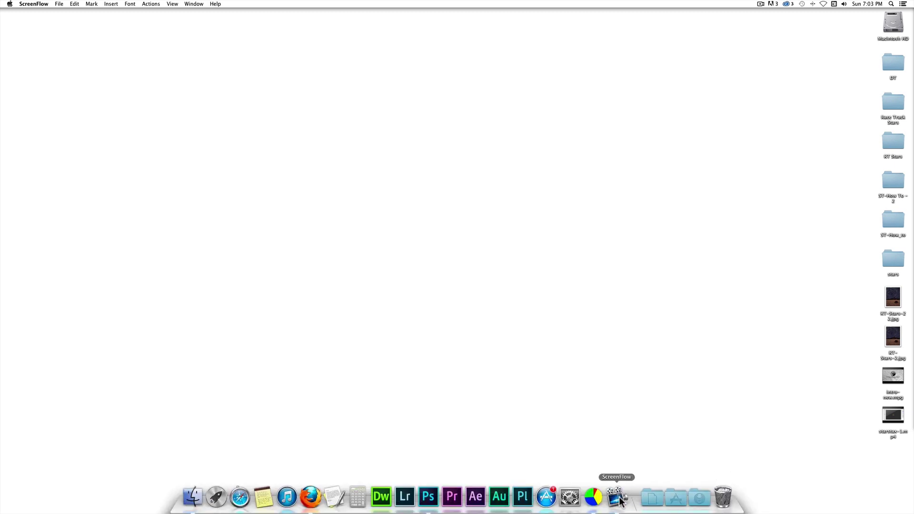
Launch StarStaX from the Applications stack and show its Preferences, with Lighten blending
{"action": "left_click", "coordinate": [676, 498]}
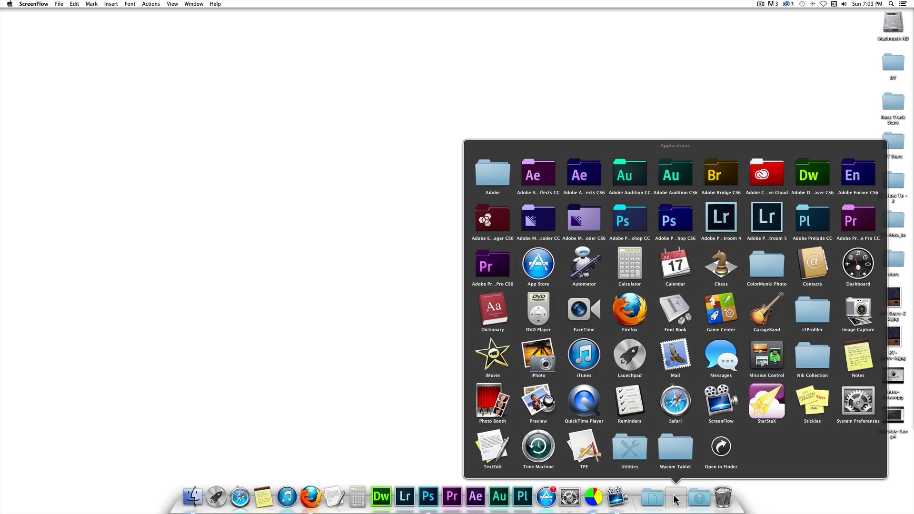
{"action": "left_click", "coordinate": [767, 409]}
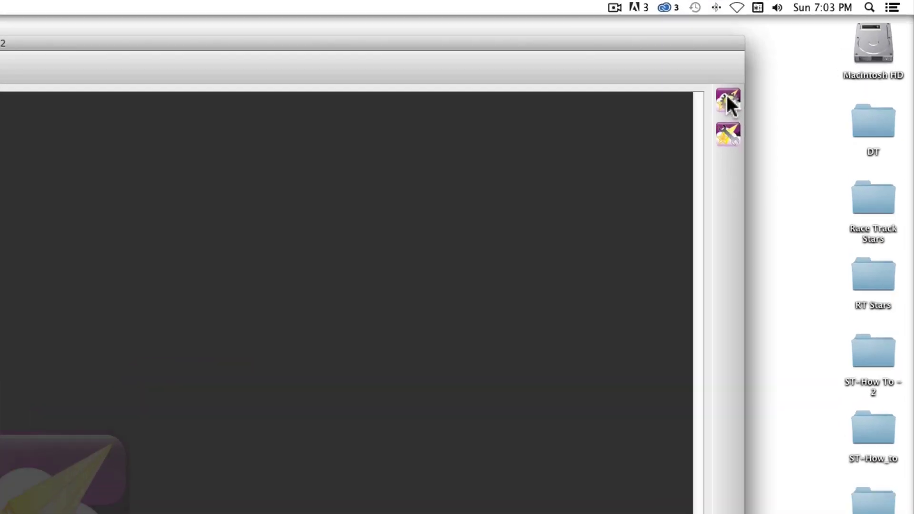
{"action": "left_click", "coordinate": [819, 51]}
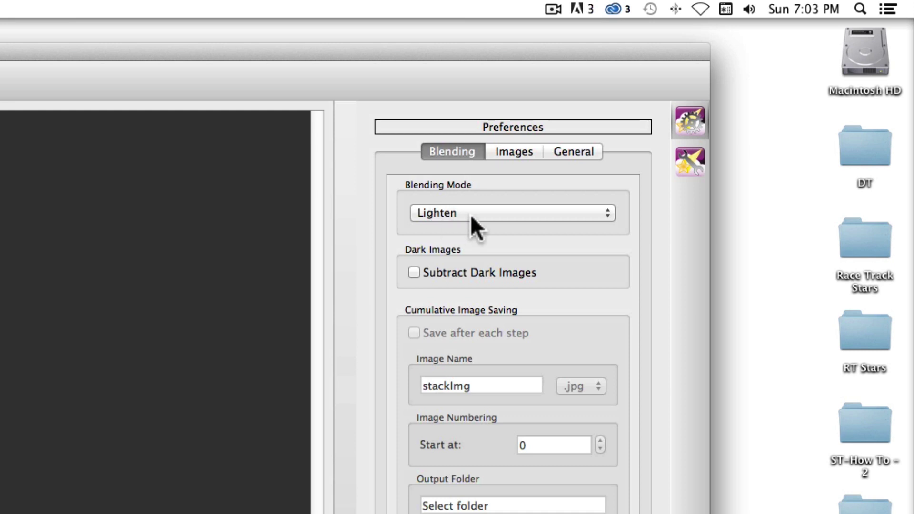
Change the StarStaX blending mode from Lighten to Gap Filling and close Preferences
{"action": "left_click", "coordinate": [455, 215]}
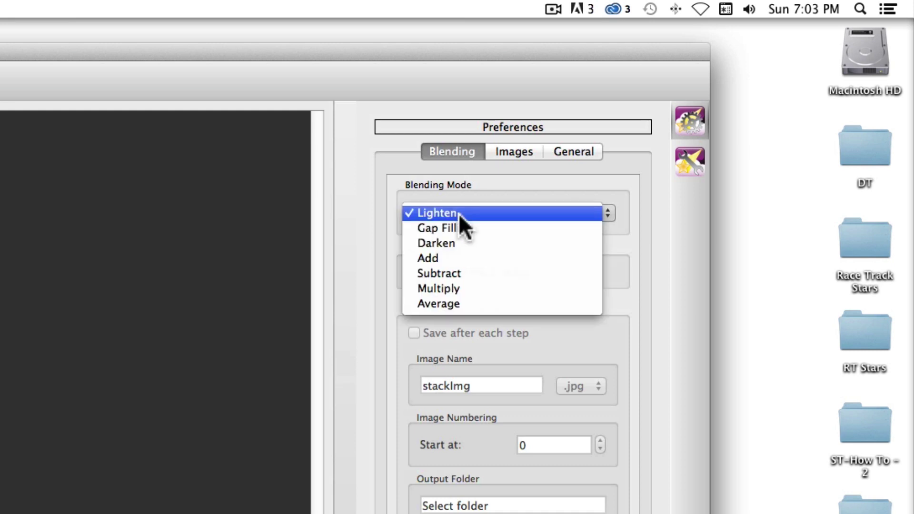
{"action": "left_click", "coordinate": [459, 213]}
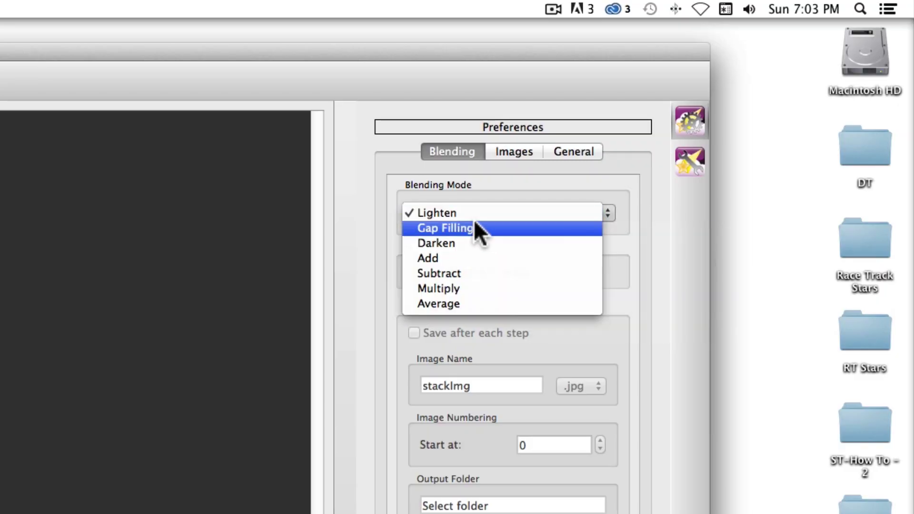
{"action": "left_click", "coordinate": [465, 227]}
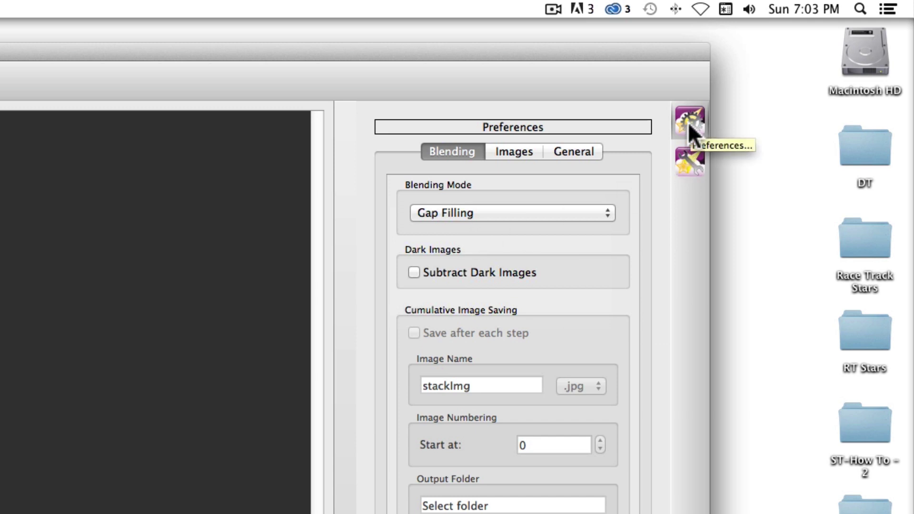
{"action": "left_click", "coordinate": [690, 125]}
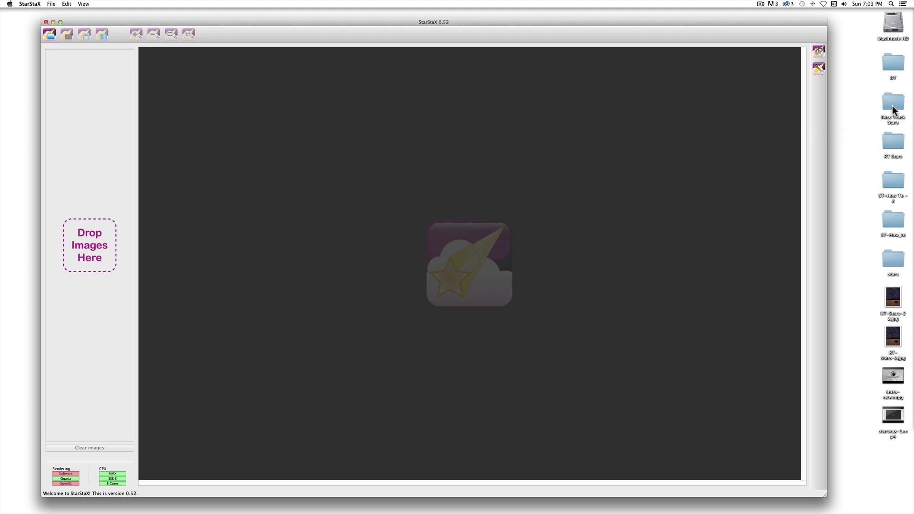
Load all Race Track Stars JPEGs, from _BCG4714.jpg onward, into the Input Images list
{"action": "double_click", "coordinate": [892, 110]}
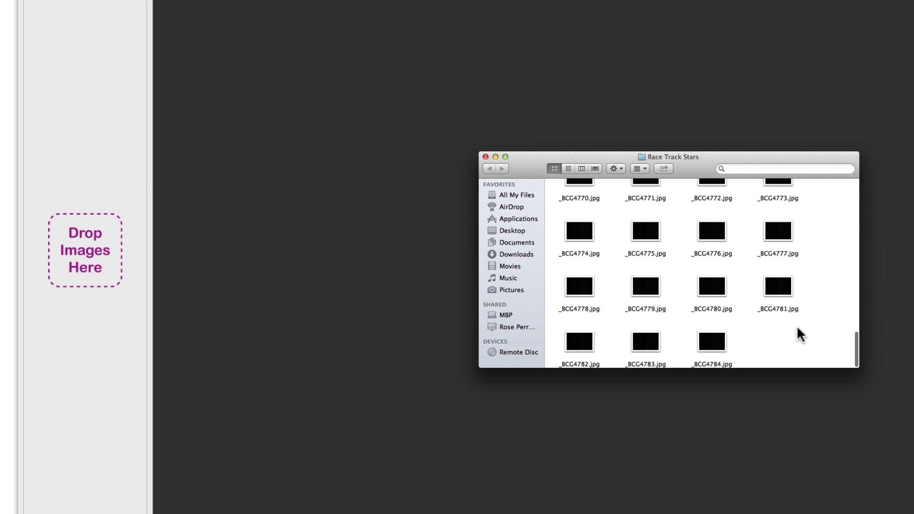
{"action": "key", "text": "super+a"}
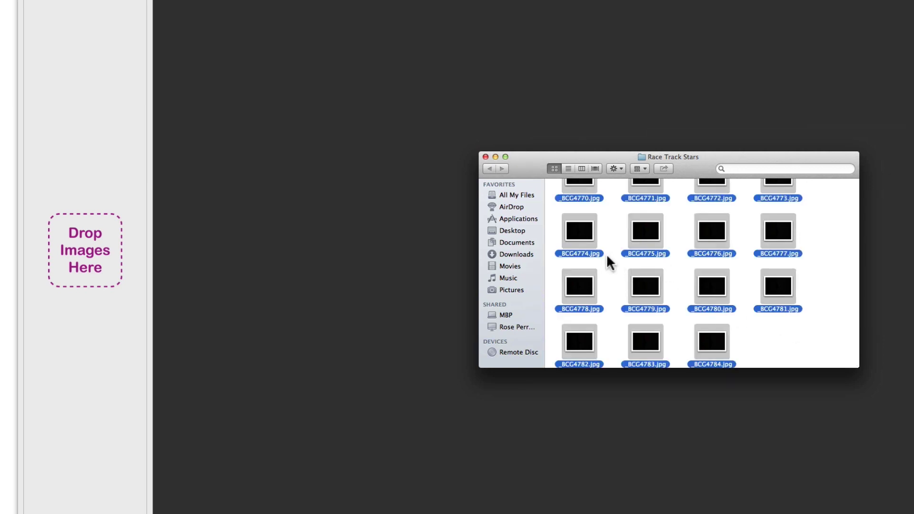
{"action": "left_click_drag", "start_coordinate": [585, 232], "coordinate": [74, 250]}
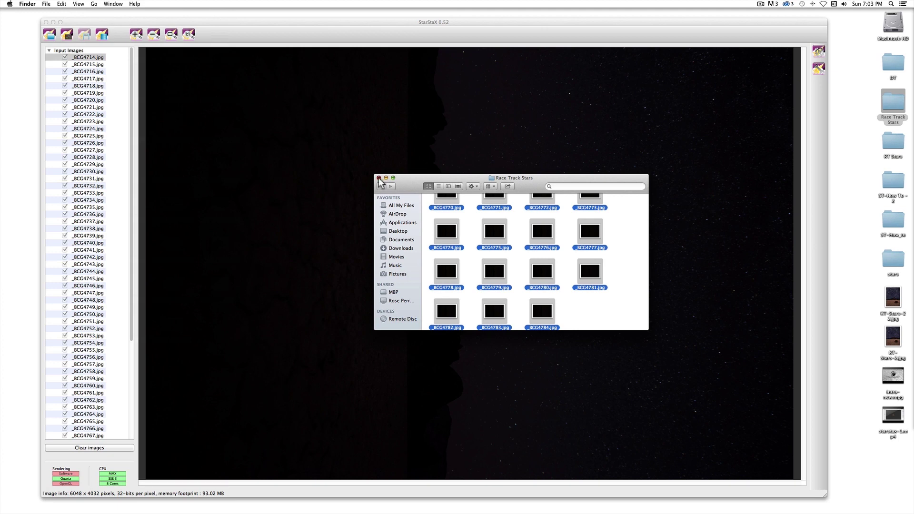
{"action": "left_click", "coordinate": [379, 178]}
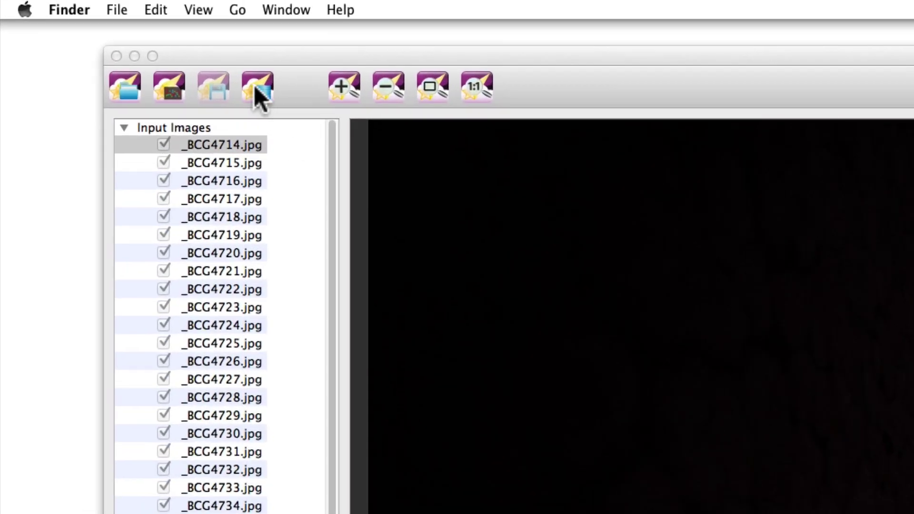
{"action": "left_click", "coordinate": [254, 85]}
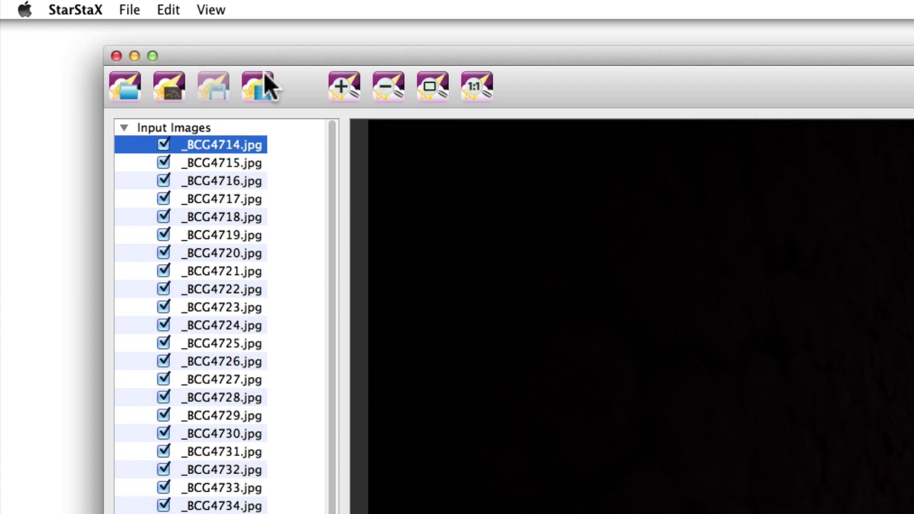
Preview frames _BCG4715 to _BCG4720, then blend all 71 frames into the star-trail image
{"action": "key", "text": "Down"}
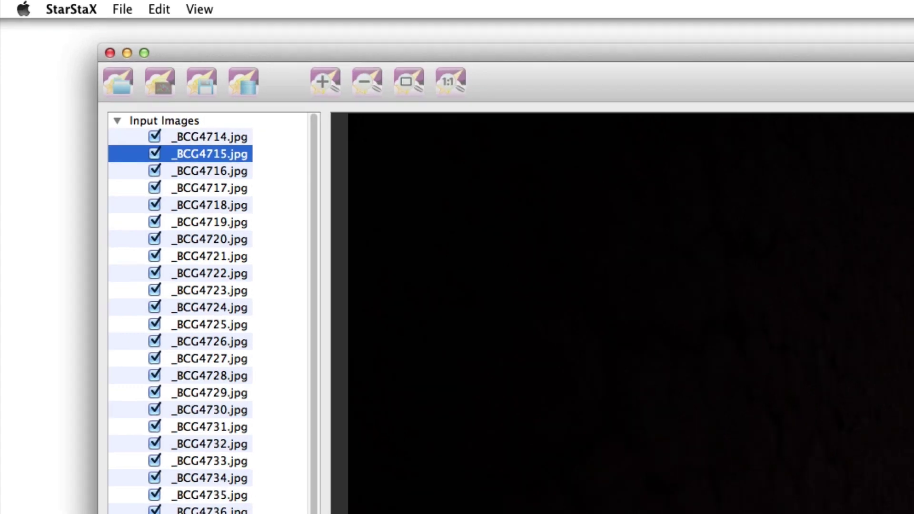
{"action": "key", "text": "Down"}
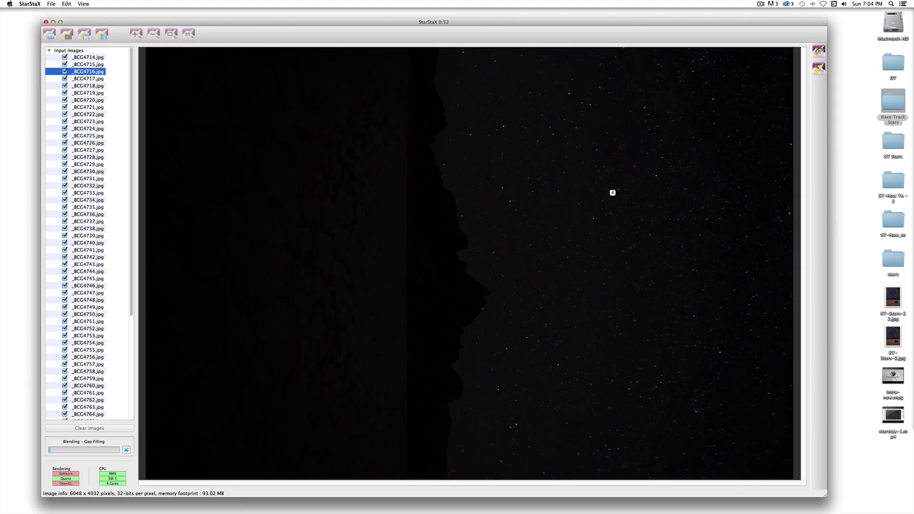
{"action": "key", "text": "Down"}
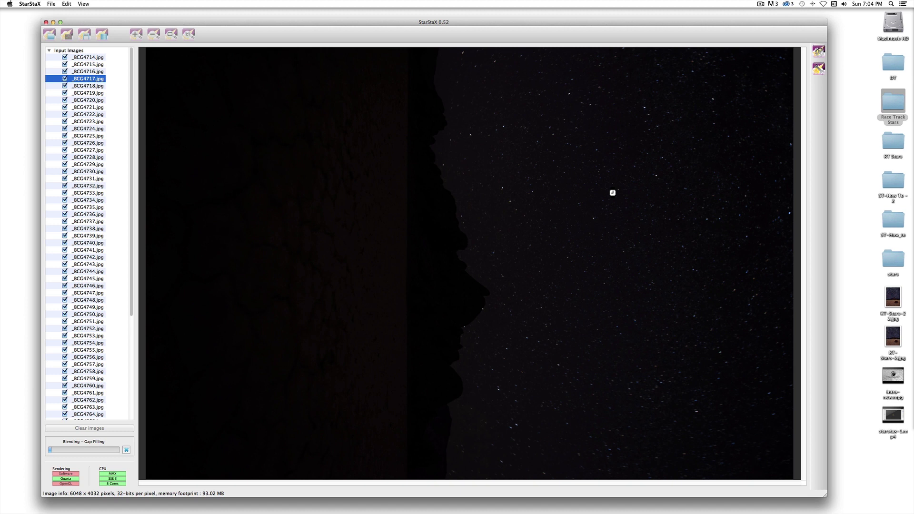
{"action": "key", "text": "Down"}
{"action": "key", "text": "Down"}
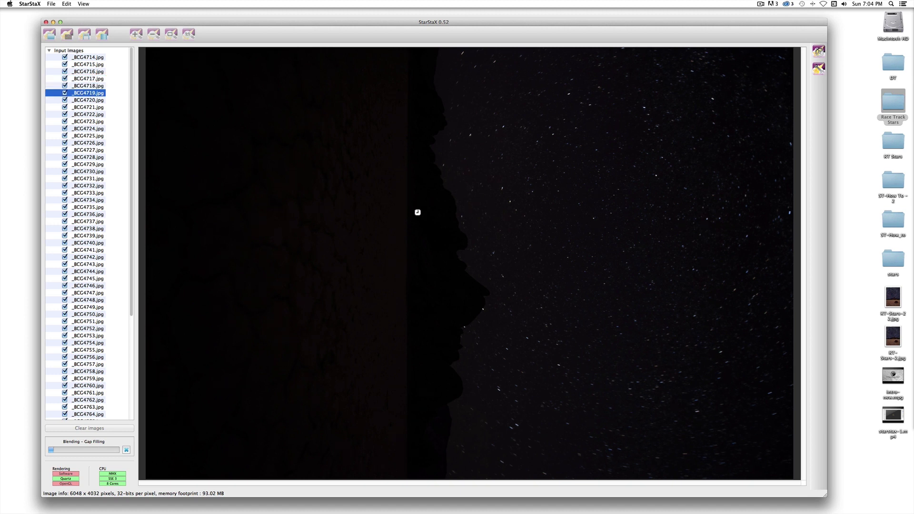
{"action": "key", "text": "Down"}
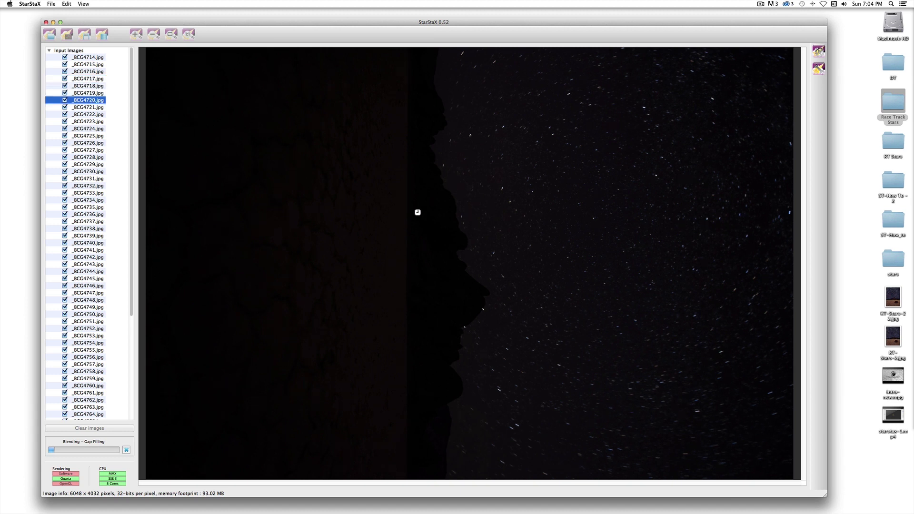
{"action": "key", "text": "Down"}
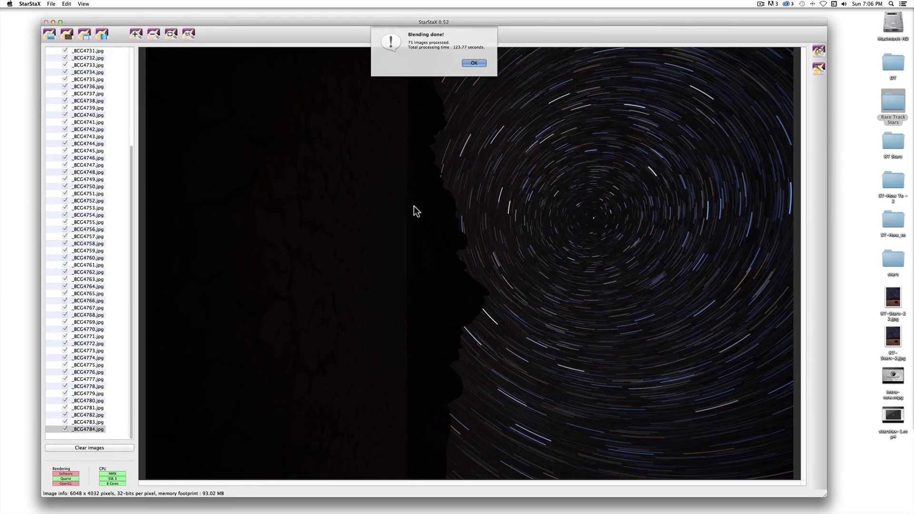
{"action": "left_click", "coordinate": [477, 63]}
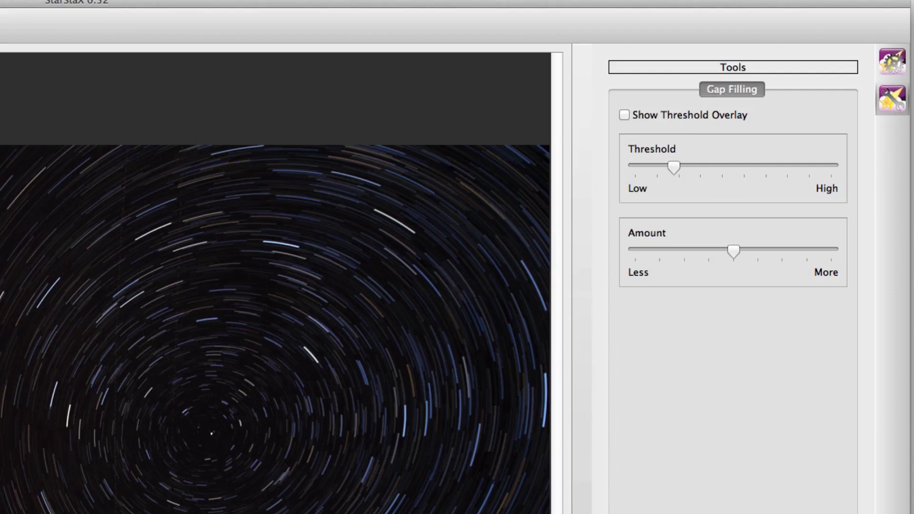
Use the threshold overlay to set the Gap Filling threshold near Low, then hide the overlay
{"action": "left_click", "coordinate": [624, 115]}
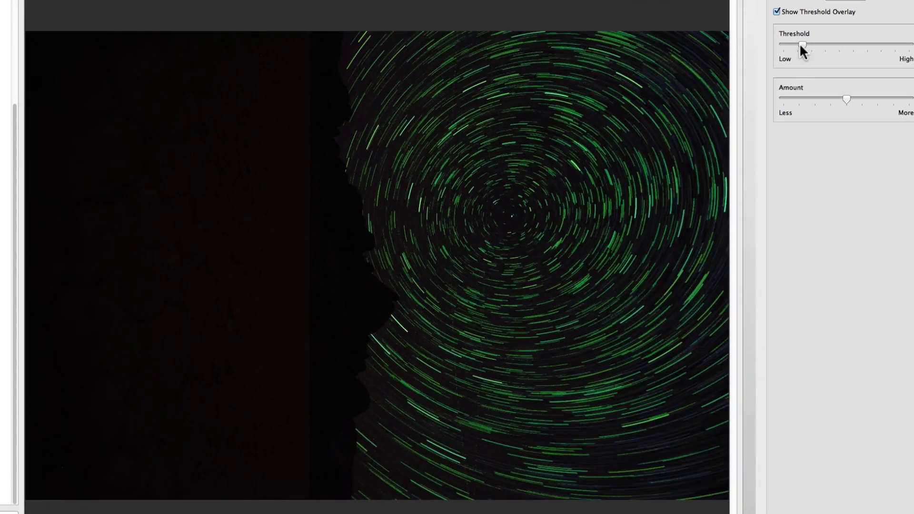
{"action": "mouse_move", "coordinate": [800, 45]}
{"action": "left_mouse_down"}
{"action": "mouse_move", "coordinate": [773, 46]}
{"action": "mouse_move", "coordinate": [789, 46]}
{"action": "left_mouse_up"}
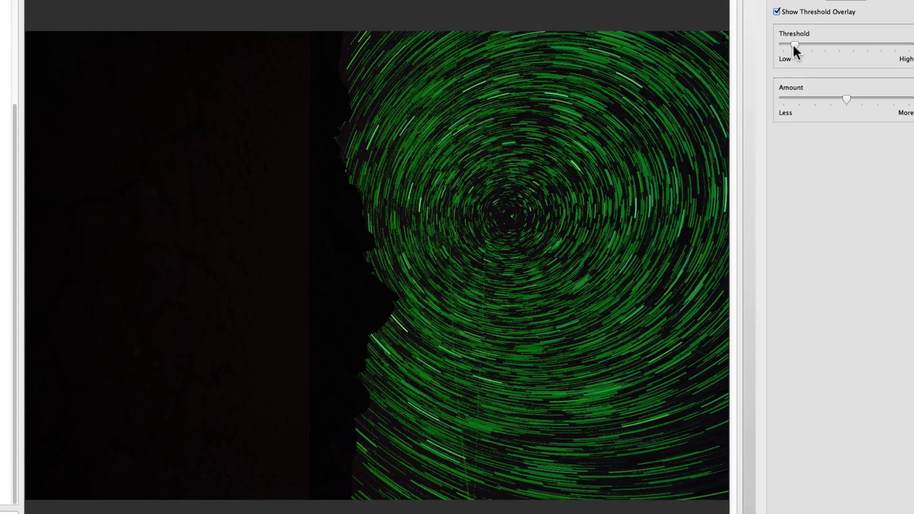
{"action": "left_click_drag", "start_coordinate": [793, 46], "coordinate": [795, 46]}
{"action": "left_click_drag", "start_coordinate": [796, 45], "coordinate": [798, 46]}
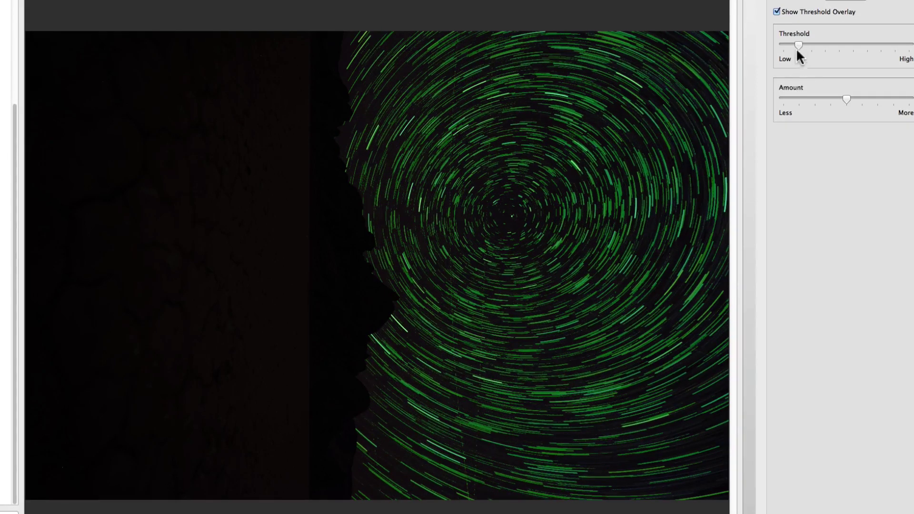
{"action": "left_click", "coordinate": [778, 11]}
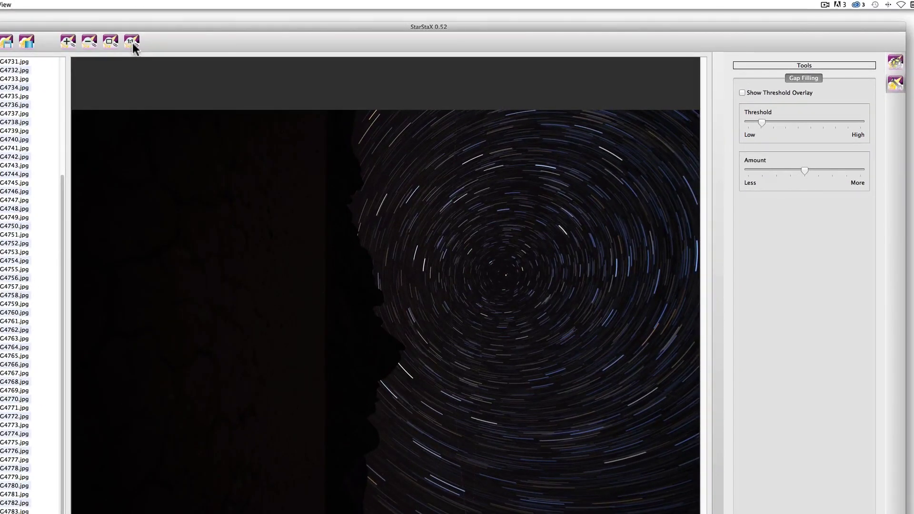
Inspect the trails at 1:1 and set the Gap Filling Amount close to More
{"action": "left_click", "coordinate": [132, 42]}
{"action": "left_click_drag", "start_coordinate": [604, 260], "coordinate": [496, 241]}
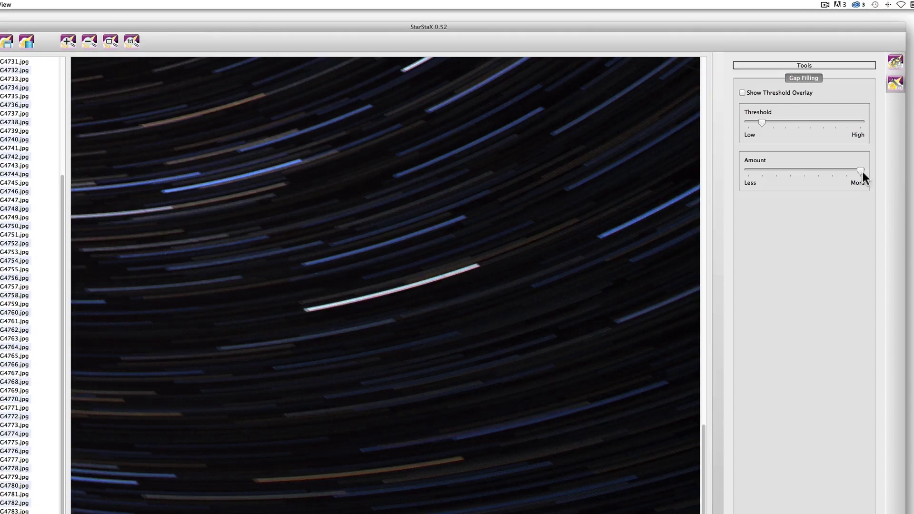
{"action": "left_click_drag", "start_coordinate": [862, 170], "coordinate": [852, 170]}
{"action": "left_click_drag", "start_coordinate": [835, 171], "coordinate": [842, 170]}
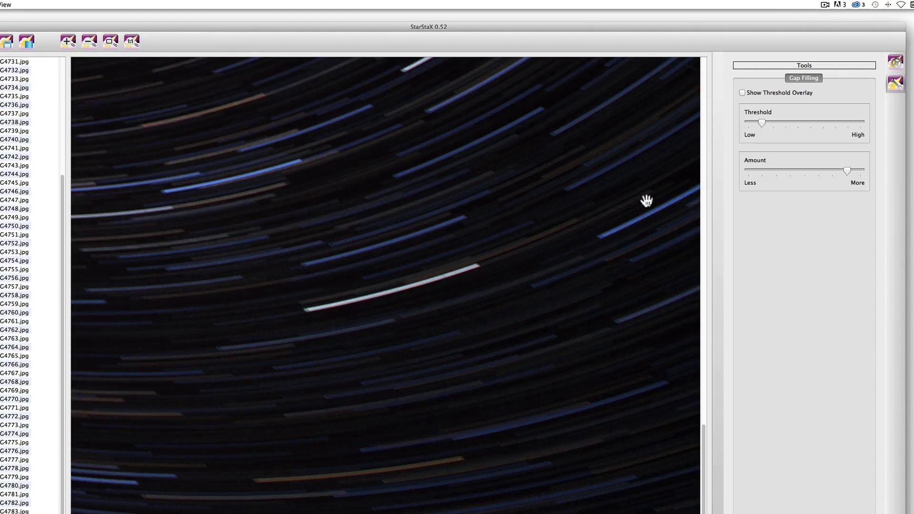
Zoom out to the whole image and save it as stackedImage on the Desktop
{"action": "left_click", "coordinate": [90, 41]}
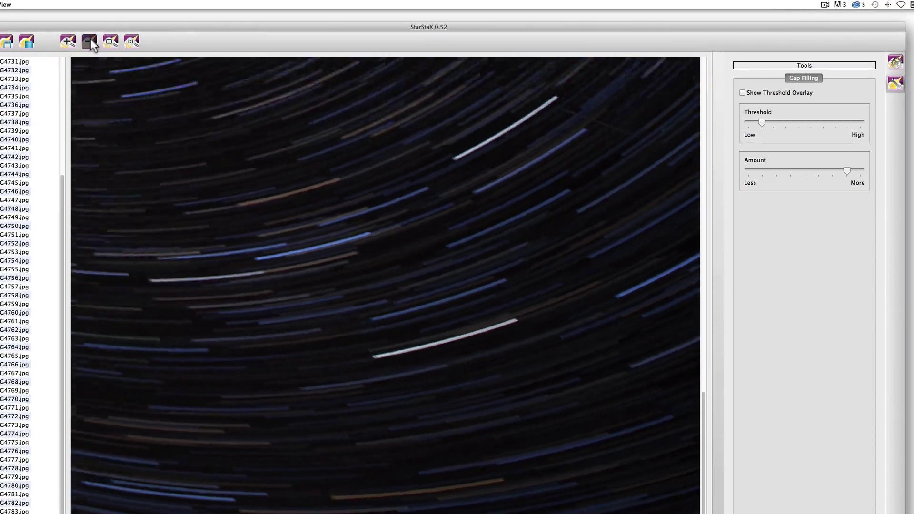
{"action": "left_click", "coordinate": [89, 41]}
{"action": "left_click", "coordinate": [89, 42]}
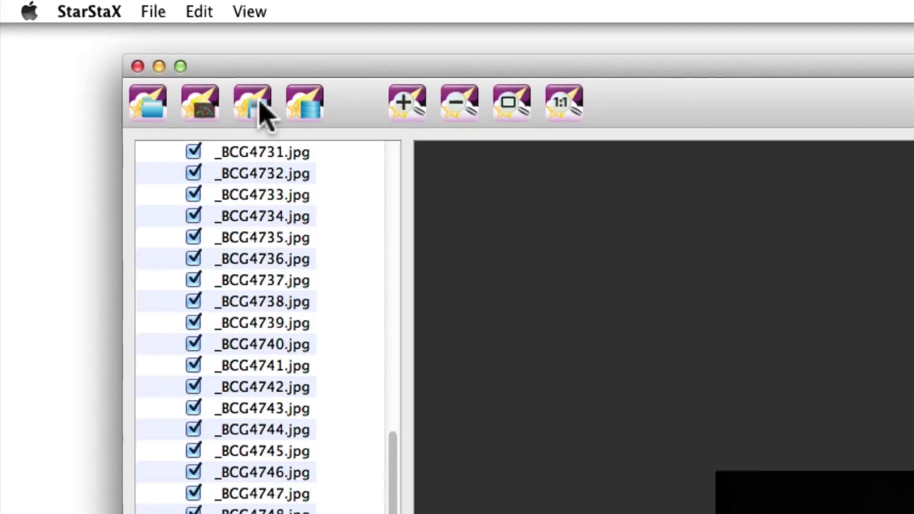
{"action": "left_click", "coordinate": [261, 102]}
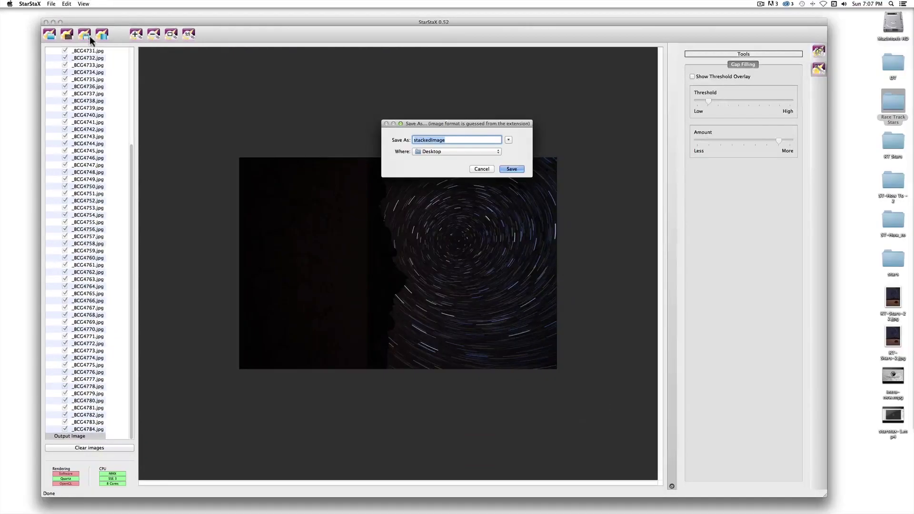